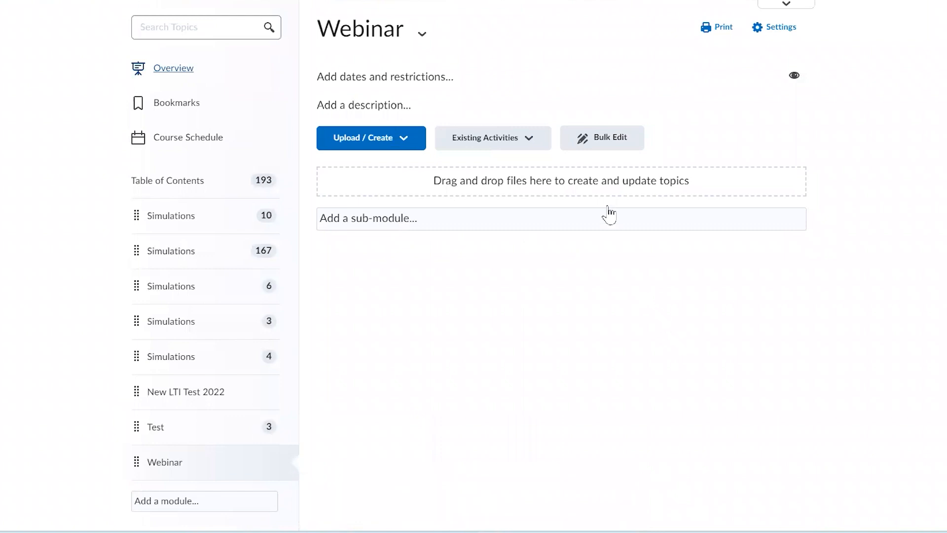
Open the Labster staging US catalog as an existing activity for the Webinar module and enlarge the Add Activity dialog
{"action": "left_click", "coordinate": [544, 143]}
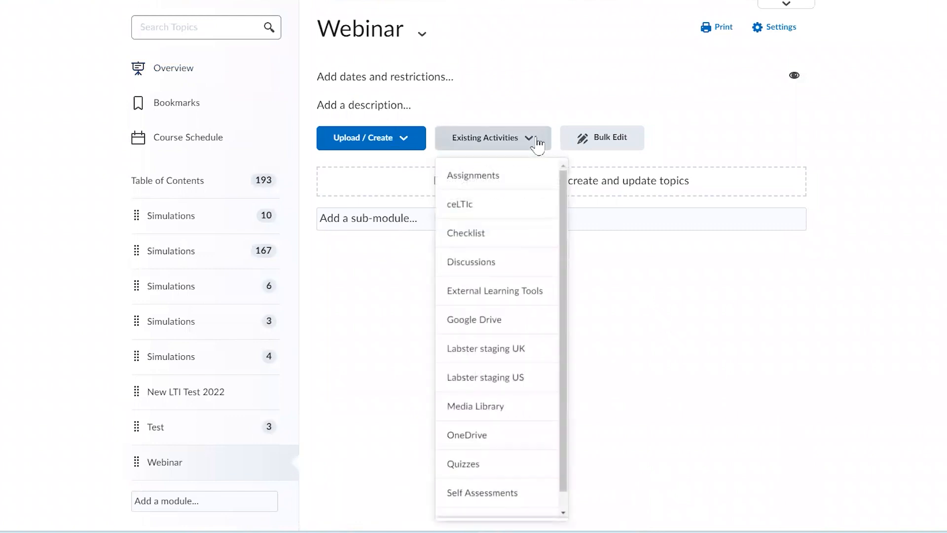
{"action": "left_click", "coordinate": [515, 380]}
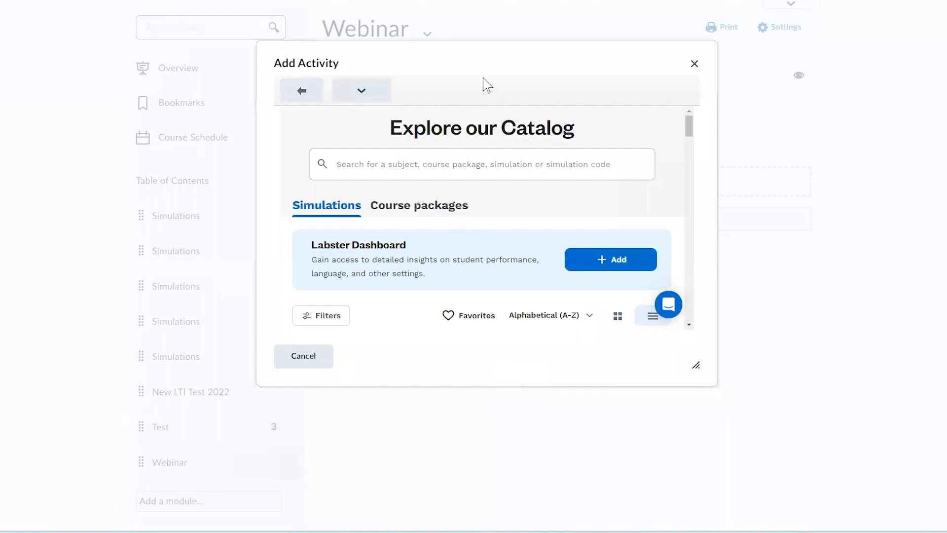
{"action": "left_click_drag", "start_coordinate": [410, 59], "coordinate": [184, 30]}
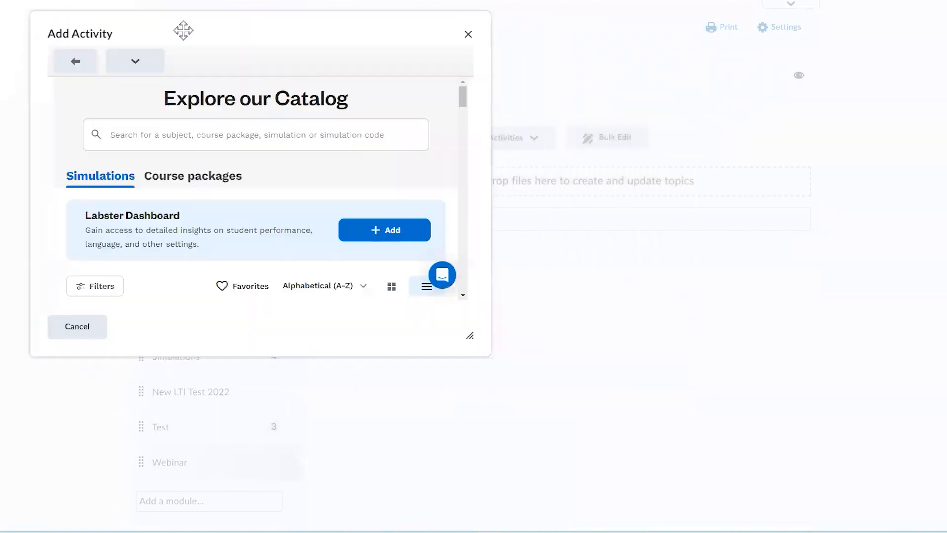
{"action": "left_click_drag", "start_coordinate": [469, 337], "coordinate": [863, 518]}
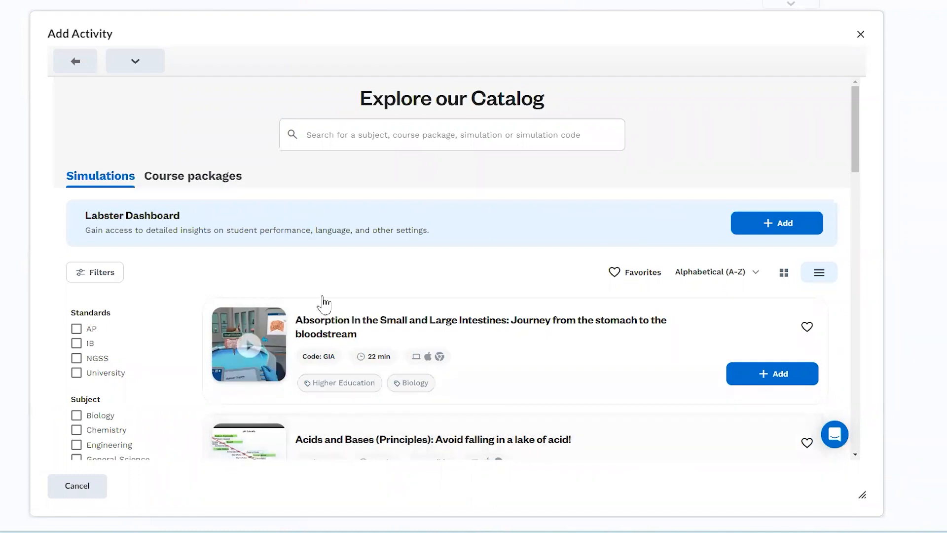
Browse the catalog's course packages, look through the core simulations of the Advanced Biology package, and return to the package list
{"action": "left_click", "coordinate": [228, 176]}
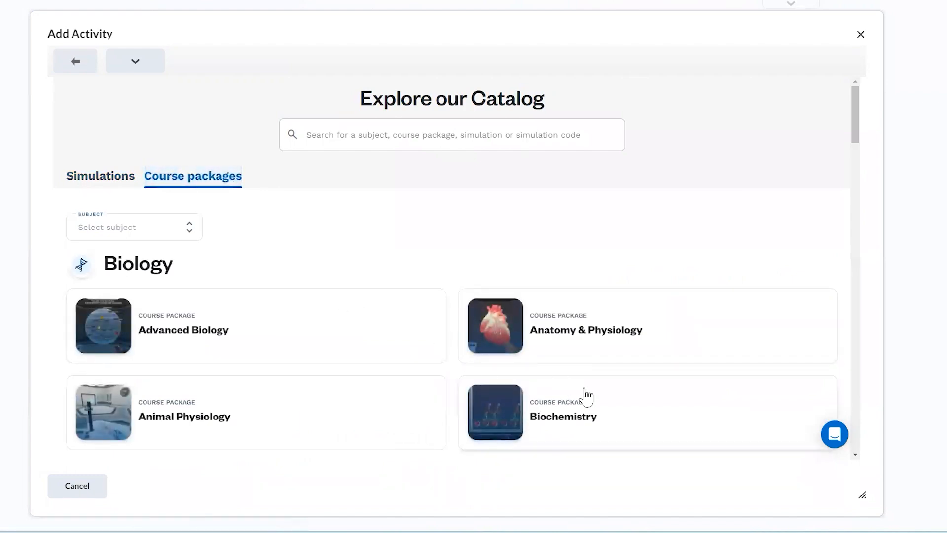
{"action": "scroll", "coordinate": [615, 408], "scroll_direction": "down", "scroll_amount": 1}
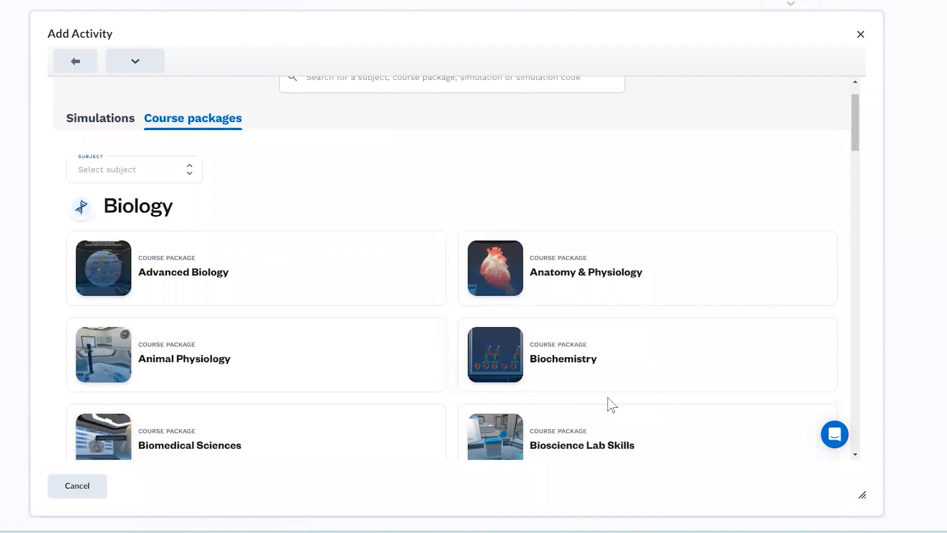
{"action": "left_click", "coordinate": [364, 296]}
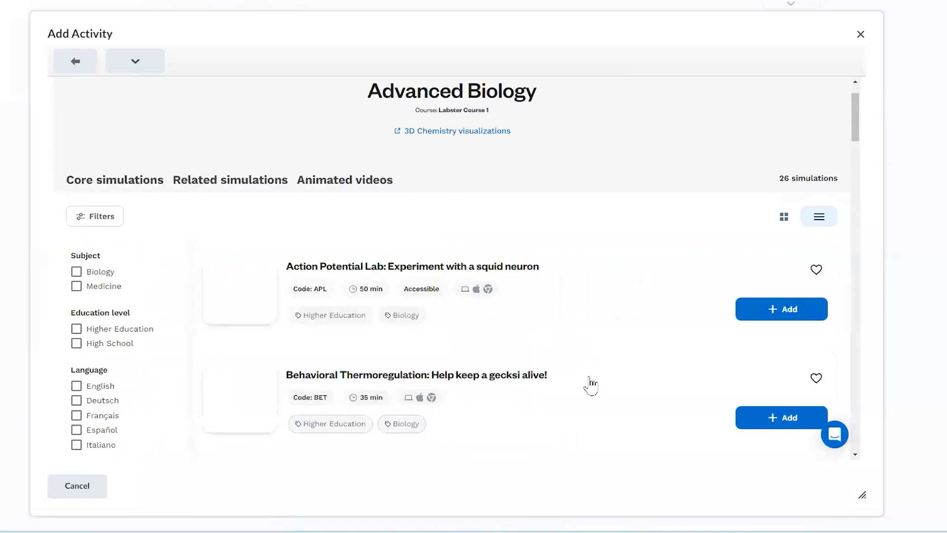
{"action": "scroll", "coordinate": [612, 350], "scroll_direction": "down", "scroll_amount": 4}
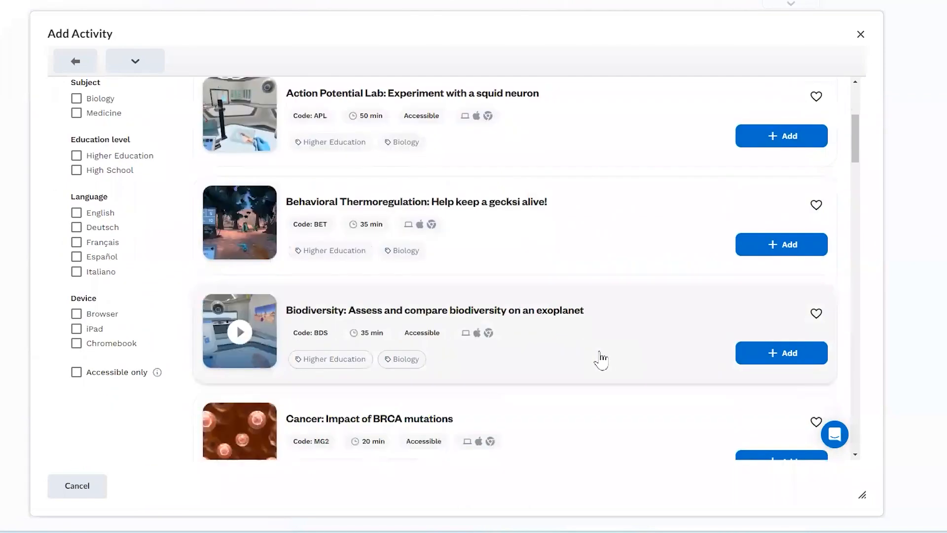
{"action": "scroll", "coordinate": [589, 351], "scroll_direction": "down", "scroll_amount": 1}
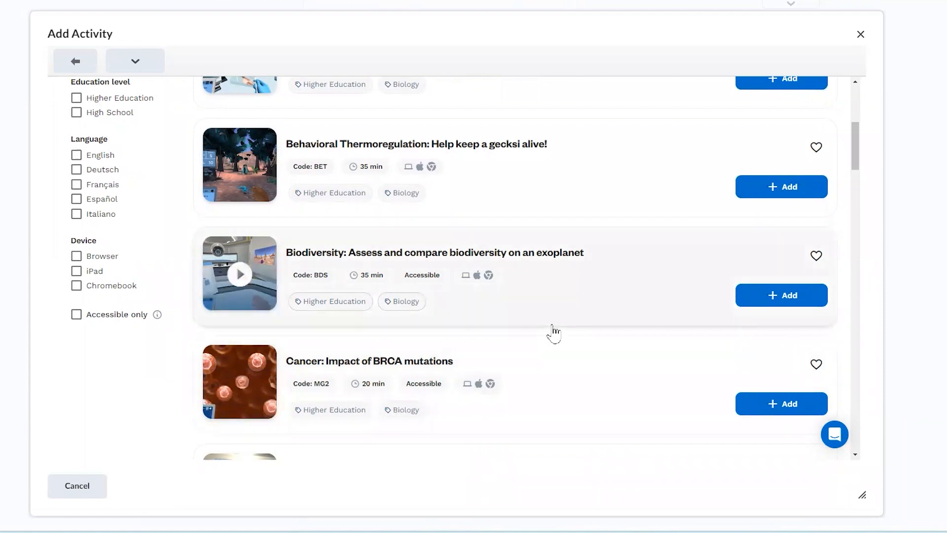
{"action": "scroll", "coordinate": [553, 332], "scroll_direction": "up", "scroll_amount": 5}
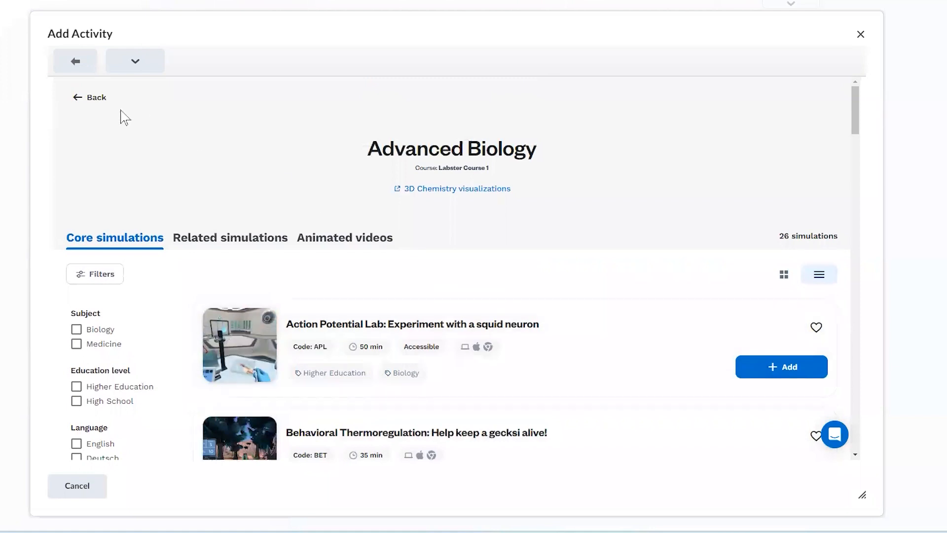
{"action": "left_click", "coordinate": [93, 101]}
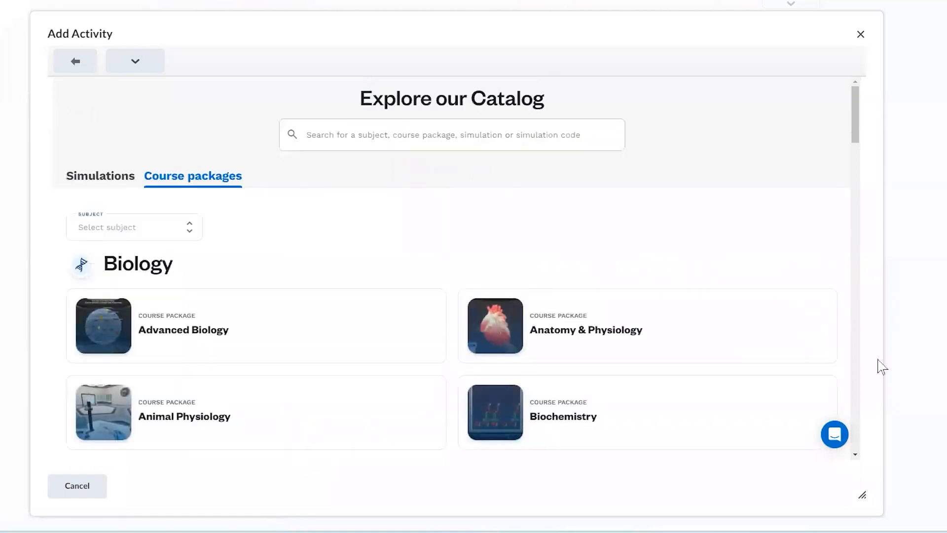
Browse the individual simulations in the catalog and examine the available filters, from standards and subject to device and duration
{"action": "left_click", "coordinate": [94, 177]}
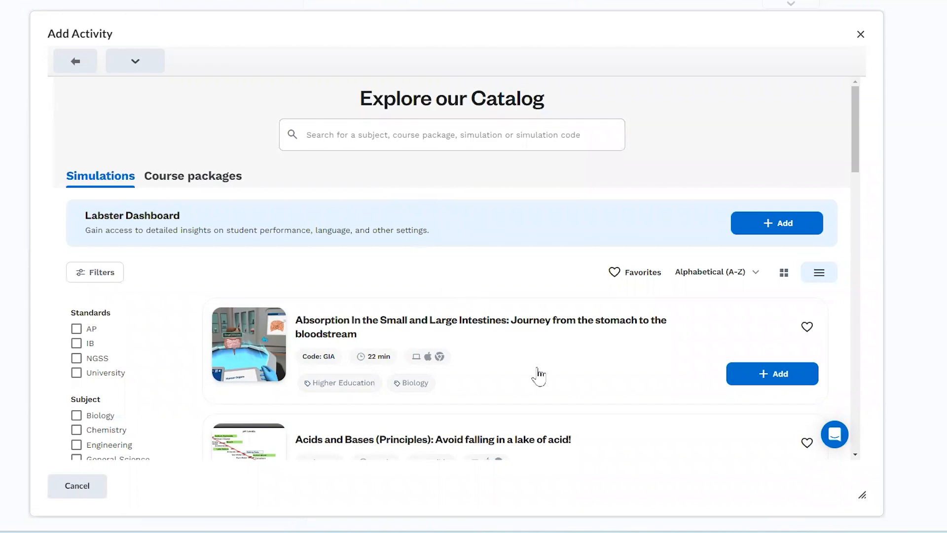
{"action": "scroll", "coordinate": [483, 320], "scroll_direction": "down", "scroll_amount": 1}
{"action": "scroll", "coordinate": [482, 320], "scroll_direction": "down", "scroll_amount": 5}
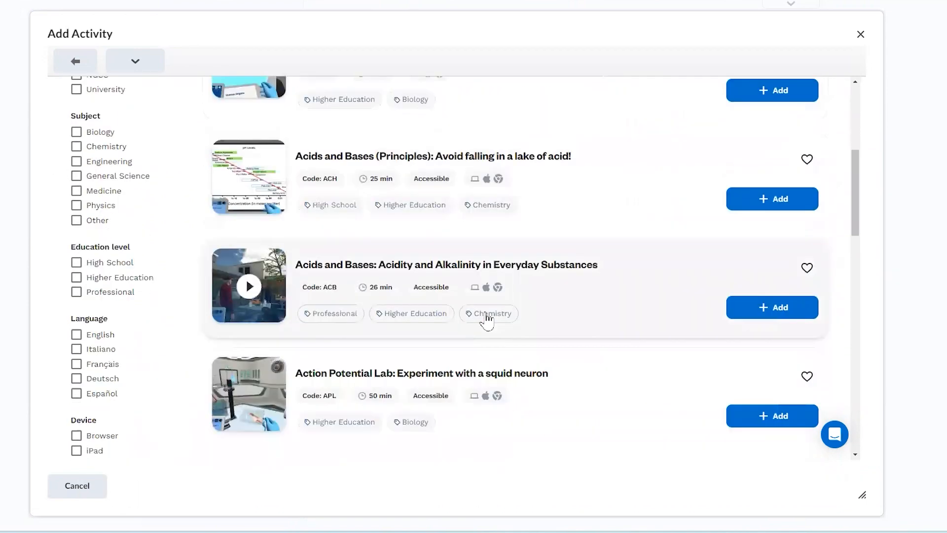
{"action": "scroll", "coordinate": [488, 319], "scroll_direction": "up", "scroll_amount": 6}
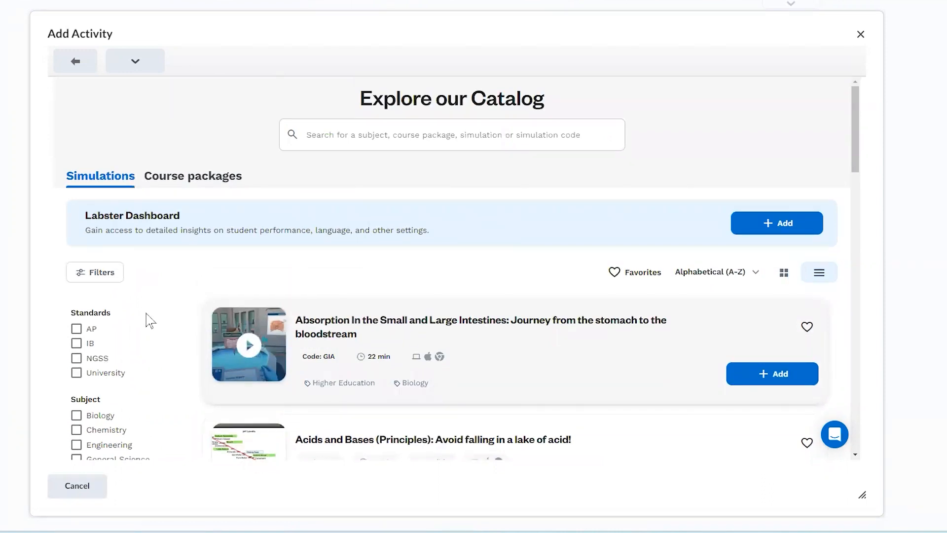
{"action": "scroll", "coordinate": [152, 315], "scroll_direction": "down", "scroll_amount": 3}
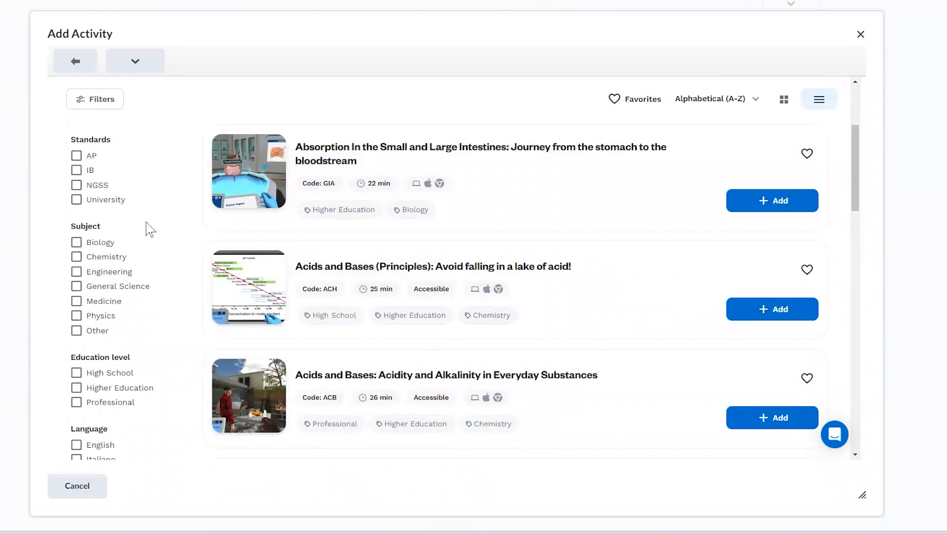
{"action": "scroll", "coordinate": [165, 297], "scroll_direction": "down", "scroll_amount": 2}
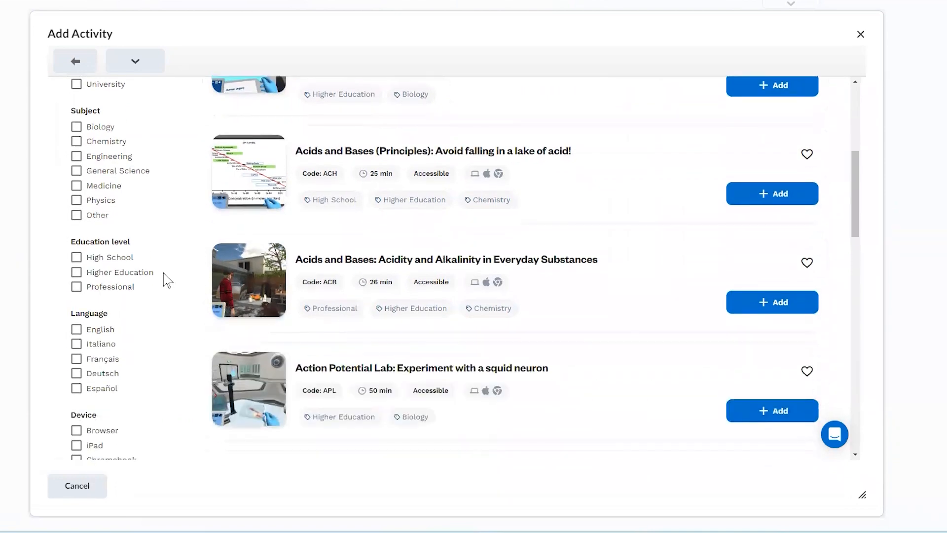
{"action": "scroll", "coordinate": [165, 280], "scroll_direction": "down", "scroll_amount": 2}
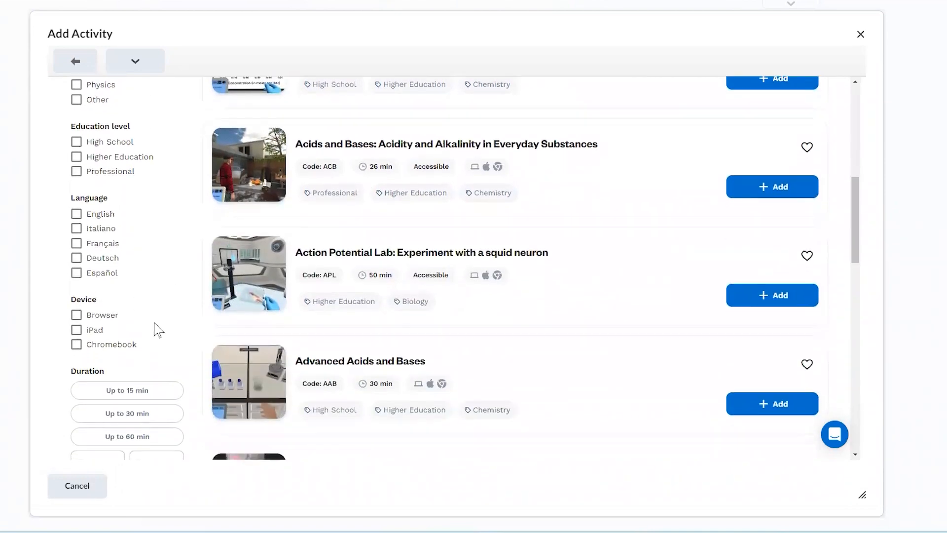
{"action": "scroll", "coordinate": [157, 329], "scroll_direction": "down", "scroll_amount": 2}
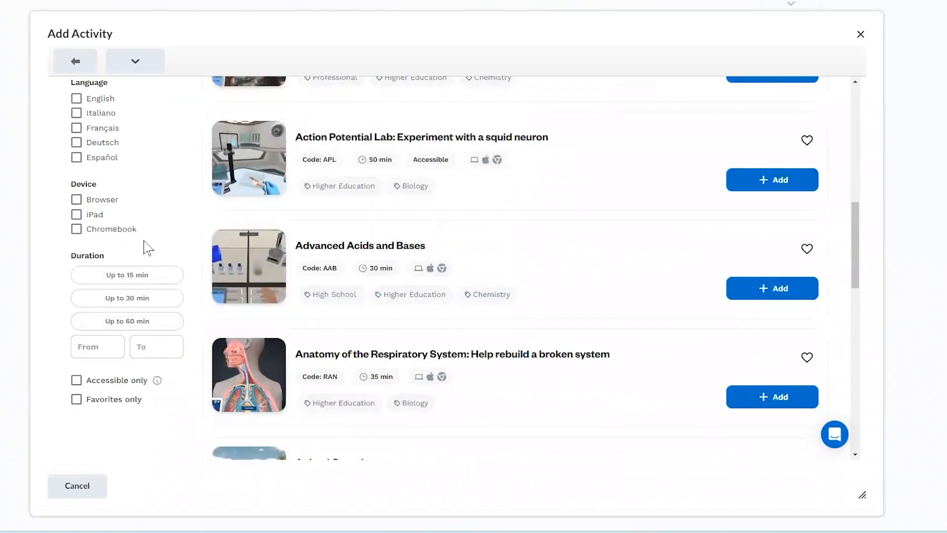
{"action": "scroll", "coordinate": [148, 247], "scroll_direction": "up", "scroll_amount": 8}
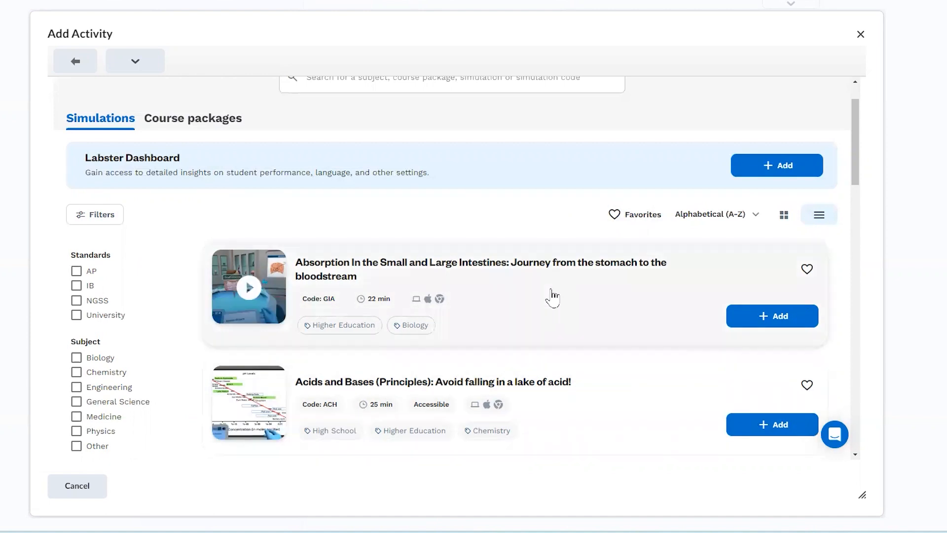
Open the details of the Absorption In the Small and Large Intestines simulation and play its preview video briefly before pausing it
{"action": "left_click", "coordinate": [553, 297]}
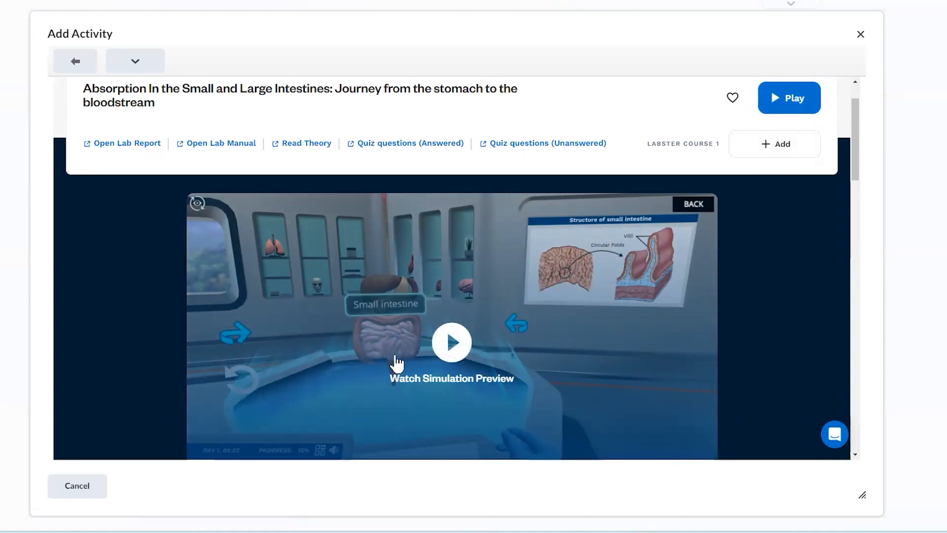
{"action": "scroll", "coordinate": [395, 363], "scroll_direction": "down", "scroll_amount": 1}
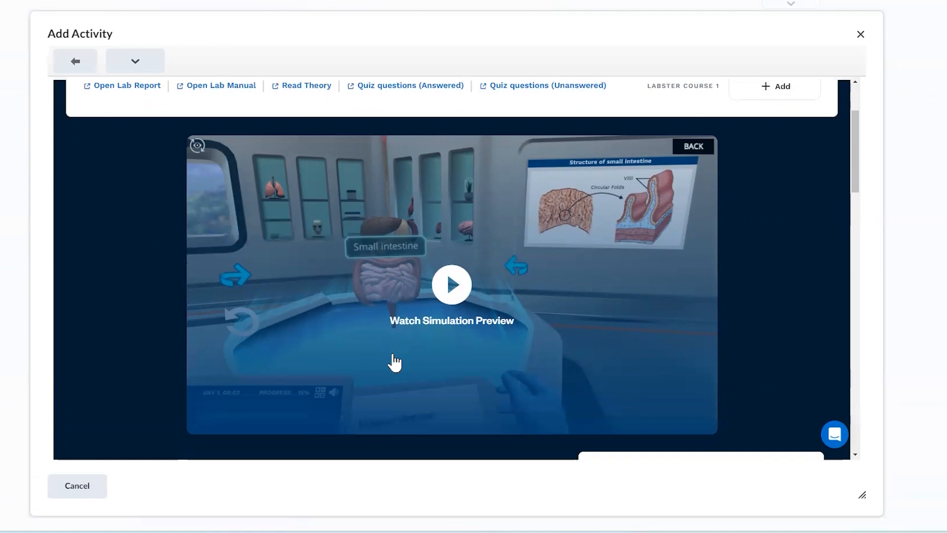
{"action": "left_click", "coordinate": [451, 285]}
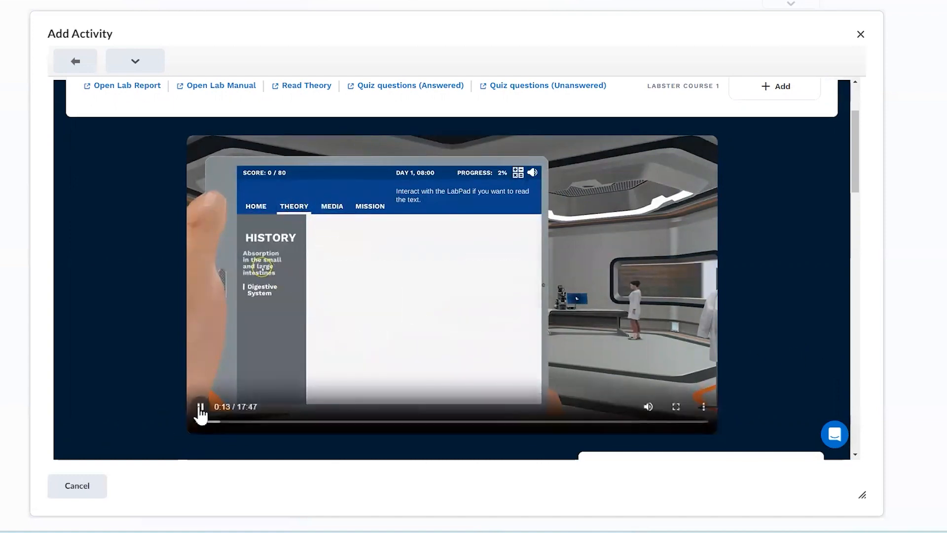
{"action": "left_click", "coordinate": [201, 408]}
{"action": "scroll", "coordinate": [700, 360], "scroll_direction": "up", "scroll_amount": 3}
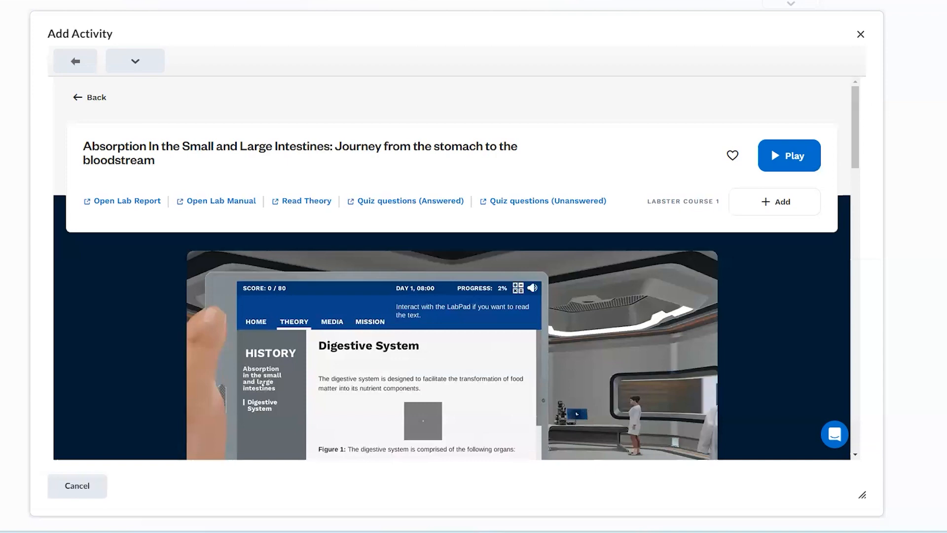
Review the simulation's learning objectives, features, related standards, description and screenshots on its details page
{"action": "scroll", "coordinate": [666, 355], "scroll_direction": "down", "scroll_amount": 6}
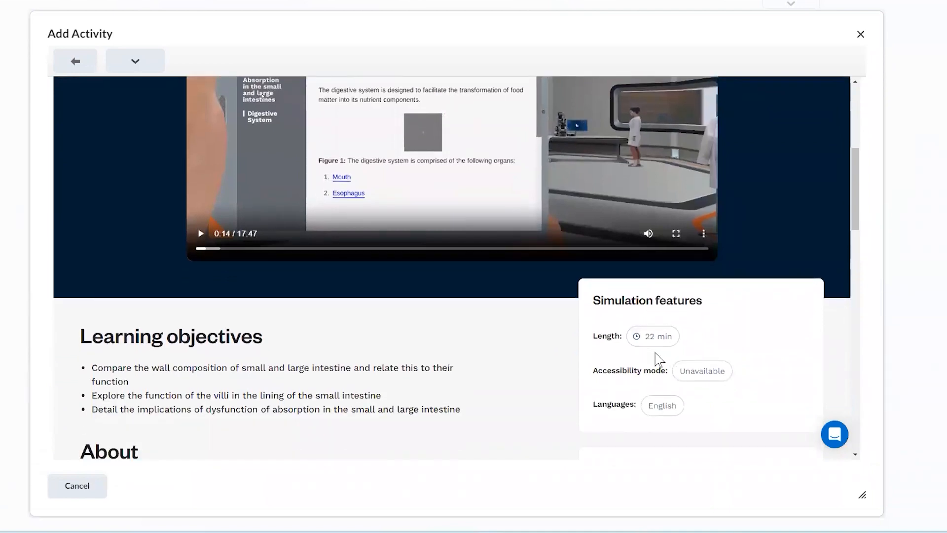
{"action": "scroll", "coordinate": [659, 358], "scroll_direction": "down", "scroll_amount": 1}
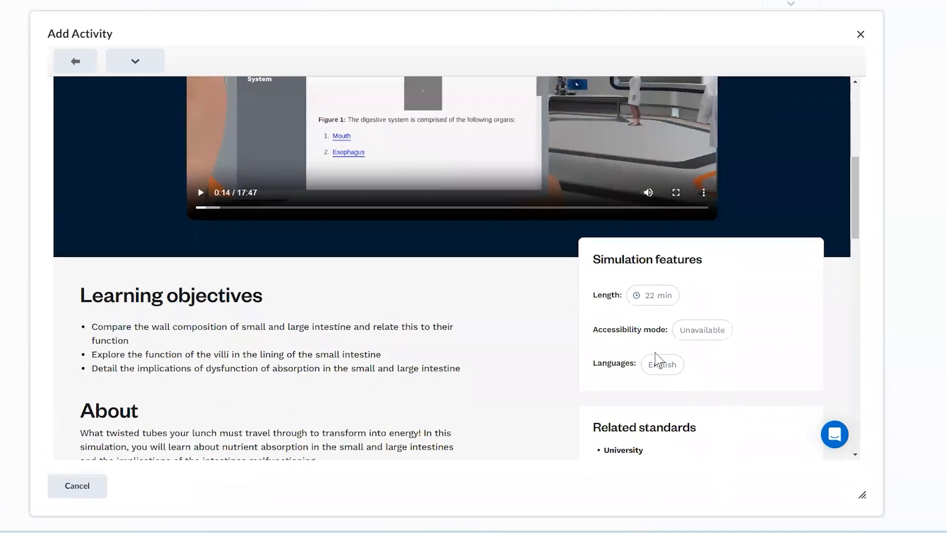
{"action": "scroll", "coordinate": [656, 353], "scroll_direction": "down", "scroll_amount": 1}
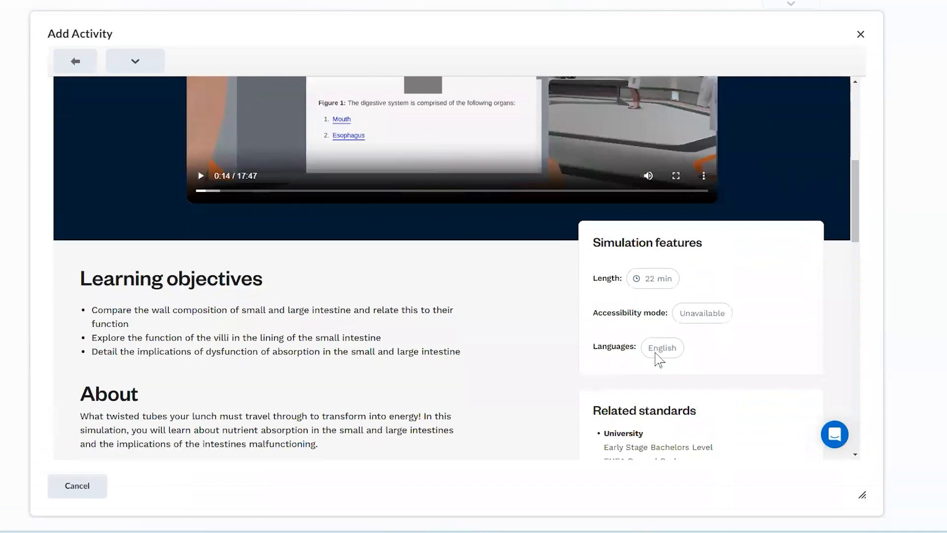
{"action": "scroll", "coordinate": [660, 360], "scroll_direction": "down", "scroll_amount": 1}
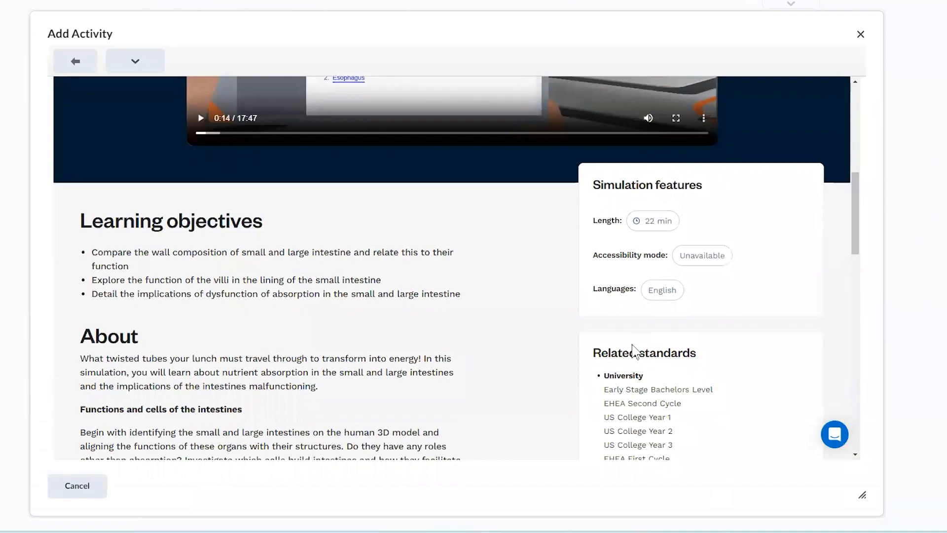
{"action": "scroll", "coordinate": [641, 347], "scroll_direction": "down", "scroll_amount": 8}
{"action": "scroll", "coordinate": [641, 345], "scroll_direction": "down", "scroll_amount": 5}
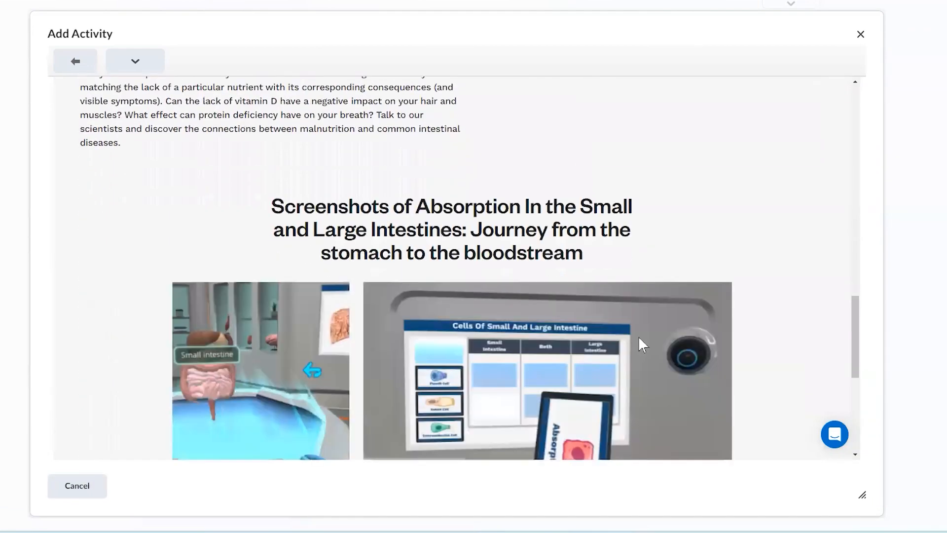
{"action": "scroll", "coordinate": [643, 345], "scroll_direction": "down", "scroll_amount": 2}
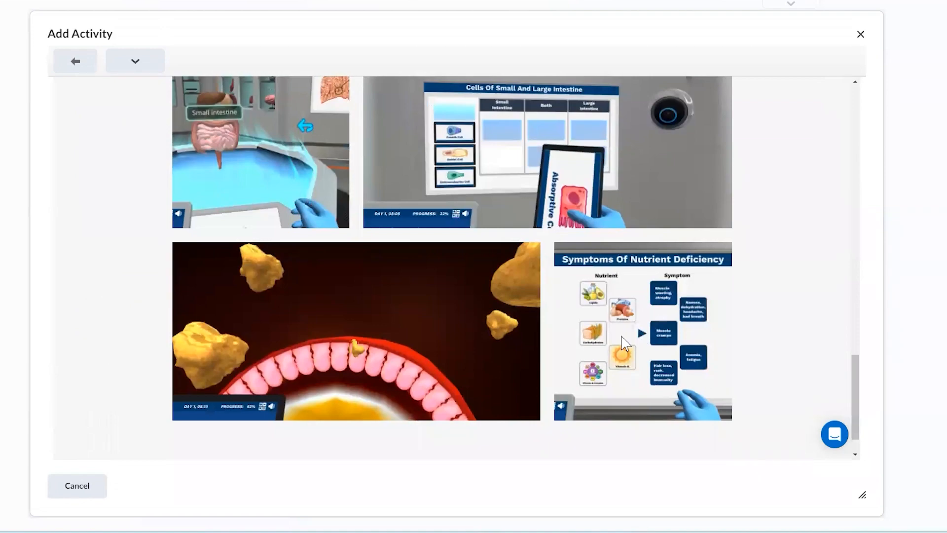
Add the Absorption In the Small and Large Intestines simulation to the Webinar module
{"action": "scroll", "coordinate": [622, 343], "scroll_direction": "up", "scroll_amount": 10}
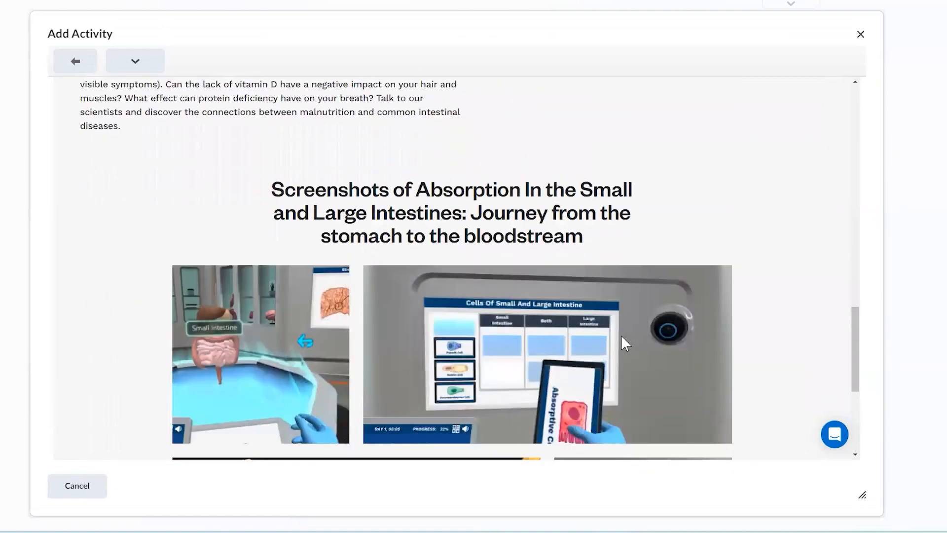
{"action": "scroll", "coordinate": [623, 343], "scroll_direction": "up", "scroll_amount": 5}
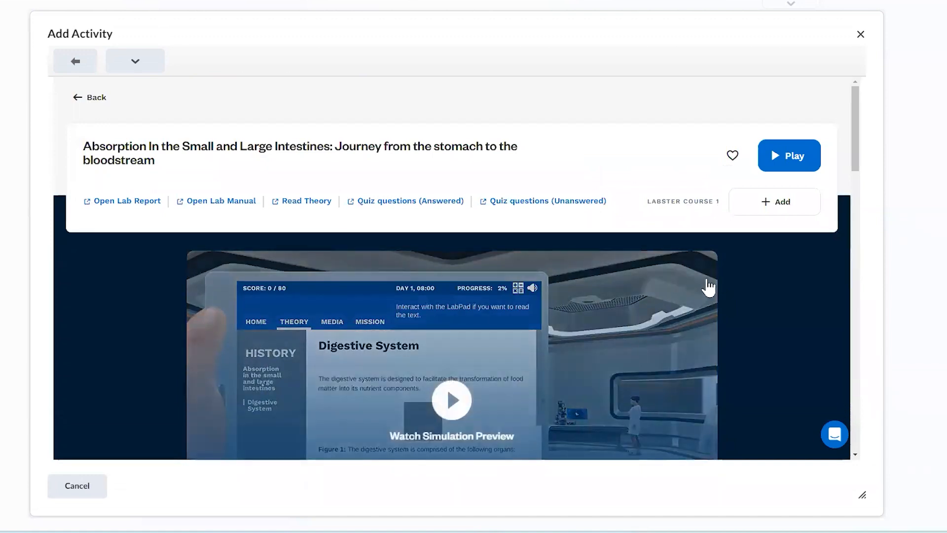
{"action": "left_click", "coordinate": [781, 202]}
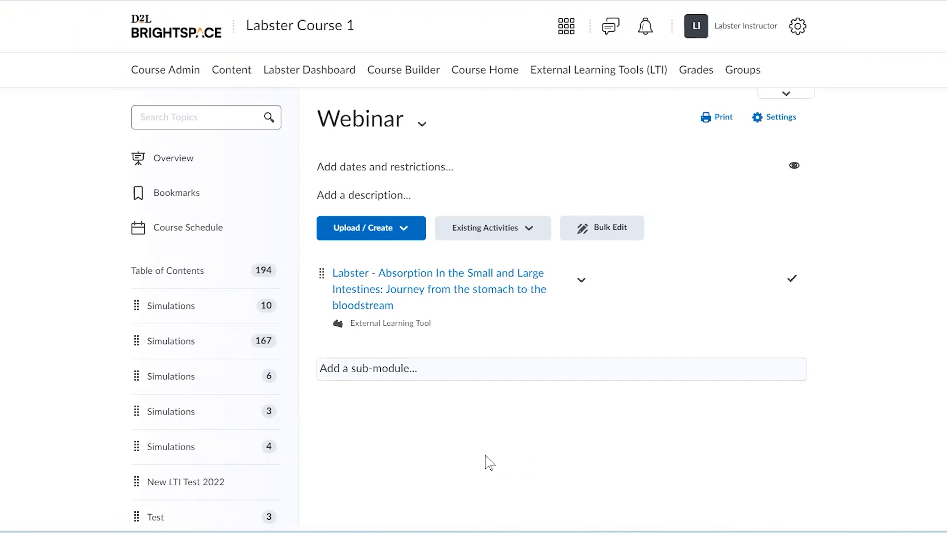
Open the added Labster simulation topic in the Webinar module and review its embedded page and activity details
{"action": "left_click", "coordinate": [476, 292]}
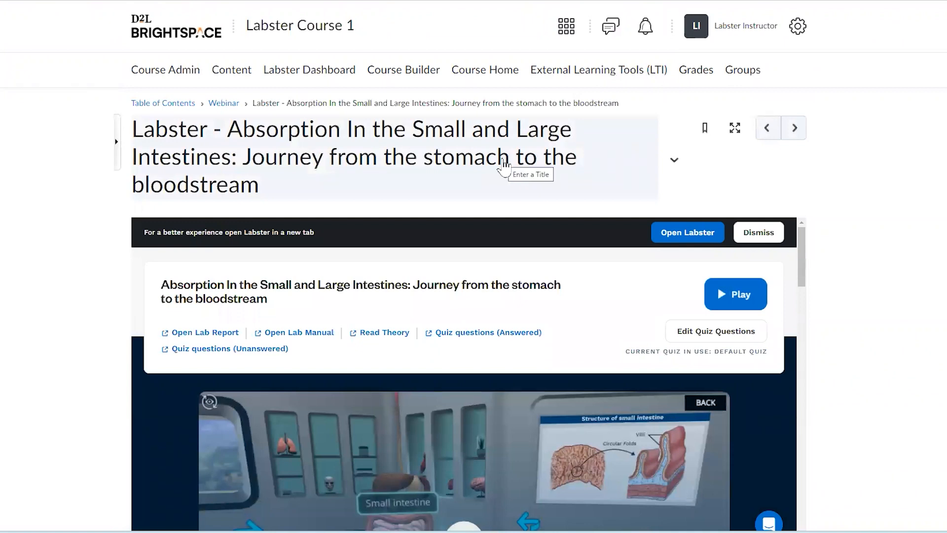
{"action": "scroll", "coordinate": [486, 167], "scroll_direction": "down", "scroll_amount": 5}
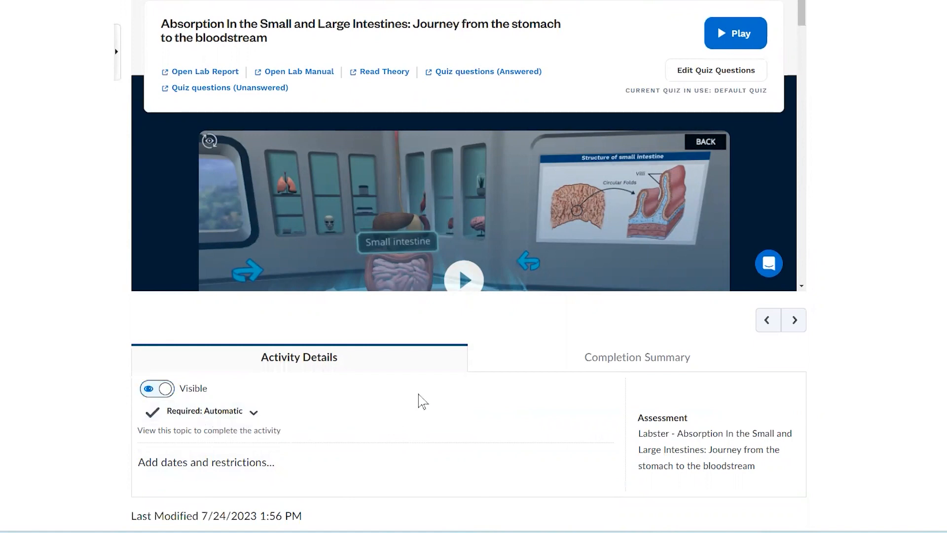
{"action": "scroll", "coordinate": [419, 395], "scroll_direction": "up", "scroll_amount": 4}
{"action": "scroll", "coordinate": [418, 392], "scroll_direction": "up", "scroll_amount": 1}
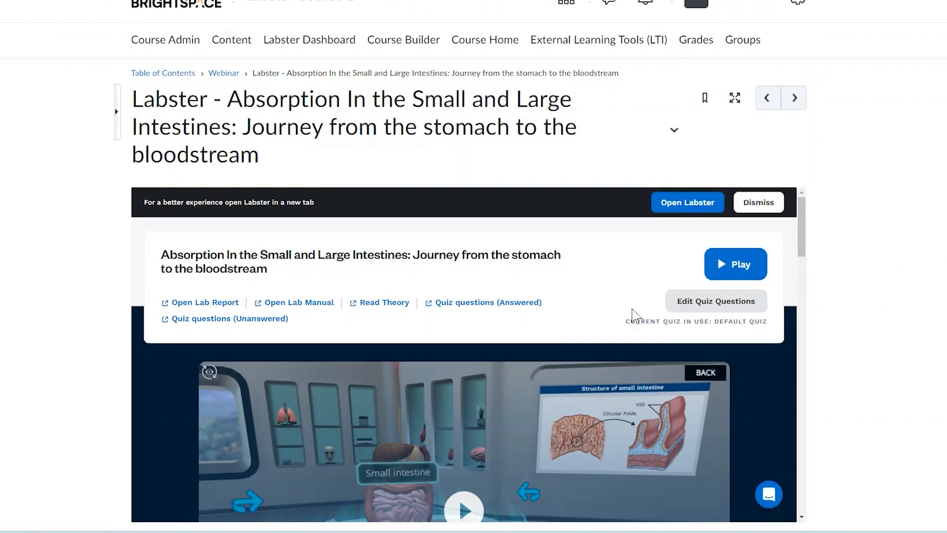
Return to the Webinar module, open the Labster catalog from its existing activities and add the Labster Dashboard to the module
{"action": "left_click", "coordinate": [225, 73]}
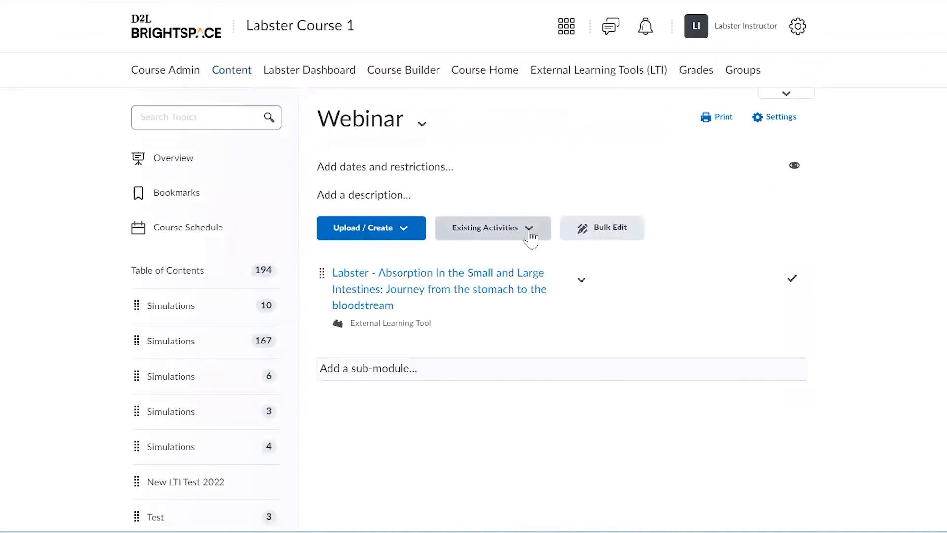
{"action": "left_click", "coordinate": [530, 233]}
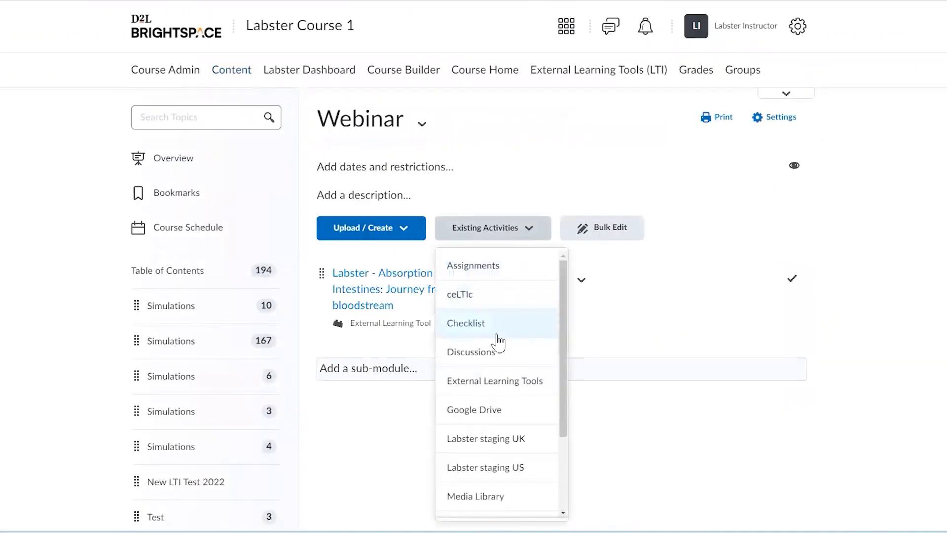
{"action": "scroll", "coordinate": [510, 395], "scroll_direction": "down", "scroll_amount": 2}
{"action": "left_click", "coordinate": [514, 410]}
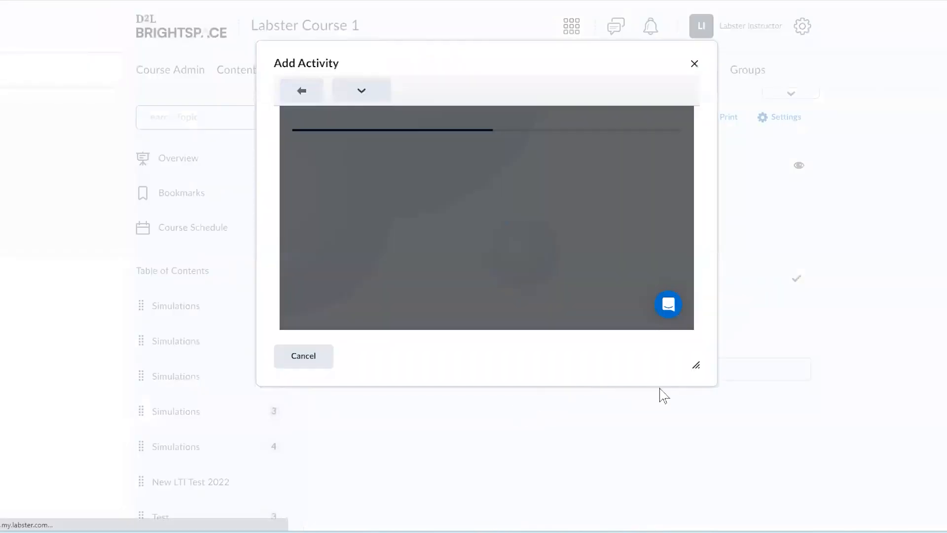
{"action": "left_click_drag", "start_coordinate": [695, 365], "coordinate": [890, 503]}
{"action": "left_click_drag", "start_coordinate": [581, 65], "coordinate": [505, 40]}
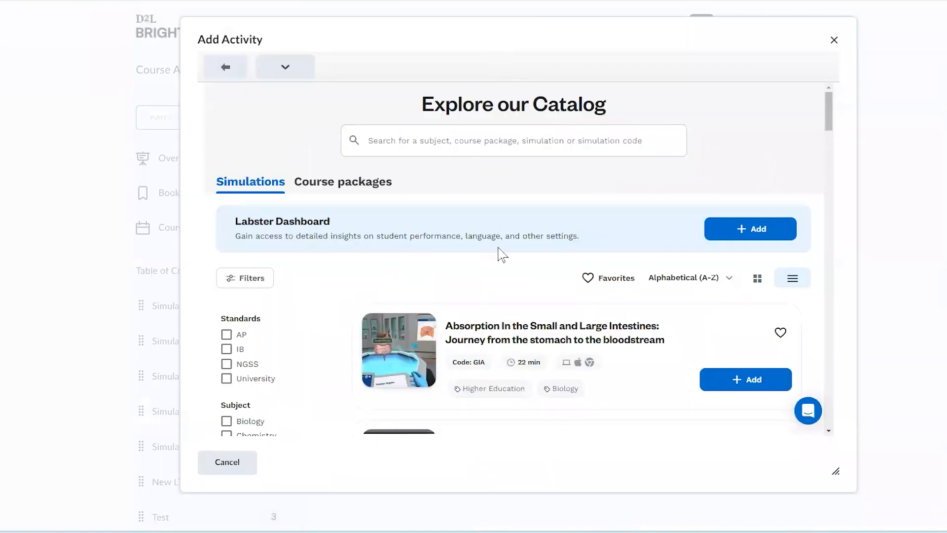
{"action": "left_click", "coordinate": [742, 231]}
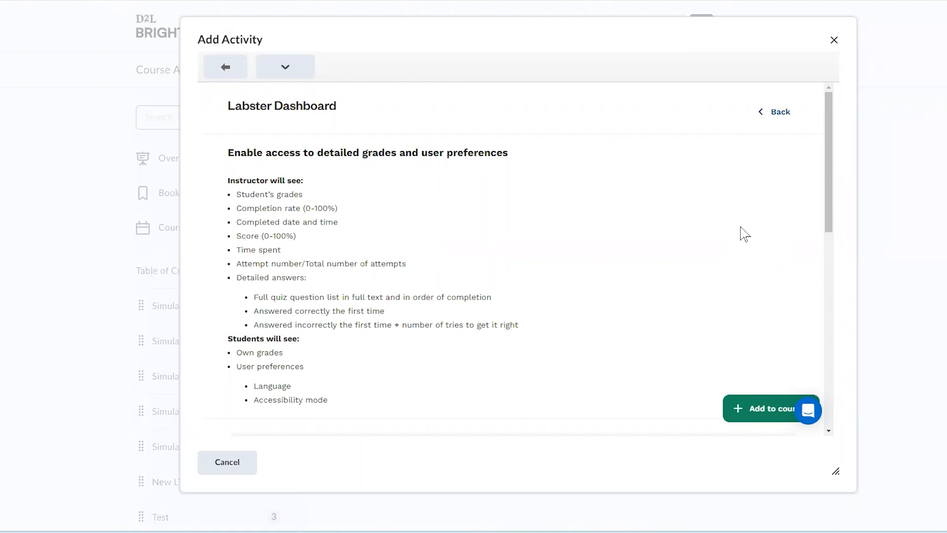
{"action": "left_click", "coordinate": [753, 409]}
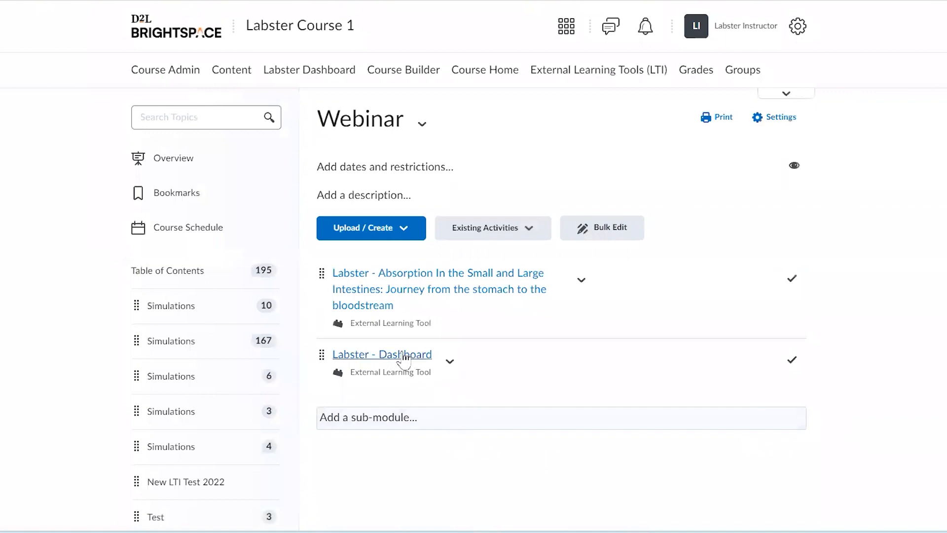
Open the Labster - Dashboard topic and save its grade sync settings with Best Grade selected
{"action": "left_click", "coordinate": [404, 355]}
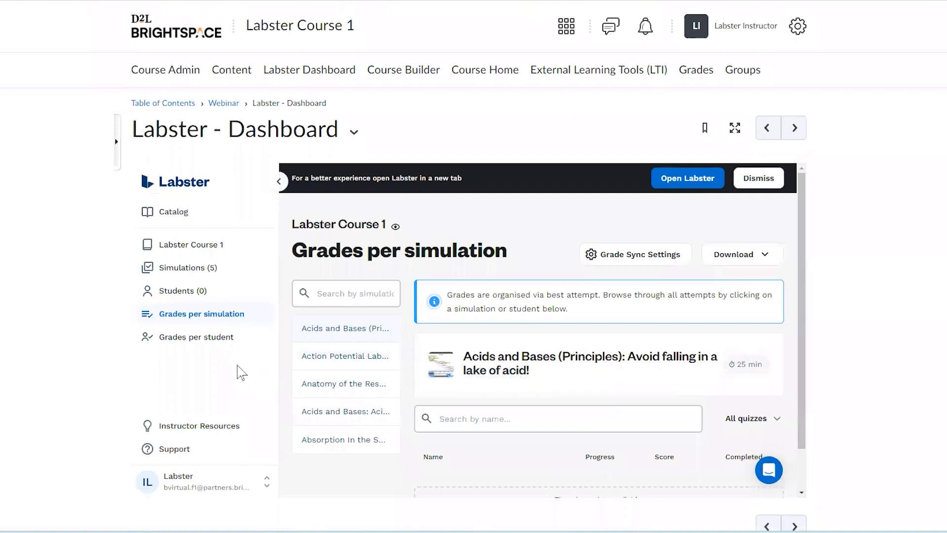
{"action": "left_click", "coordinate": [644, 259]}
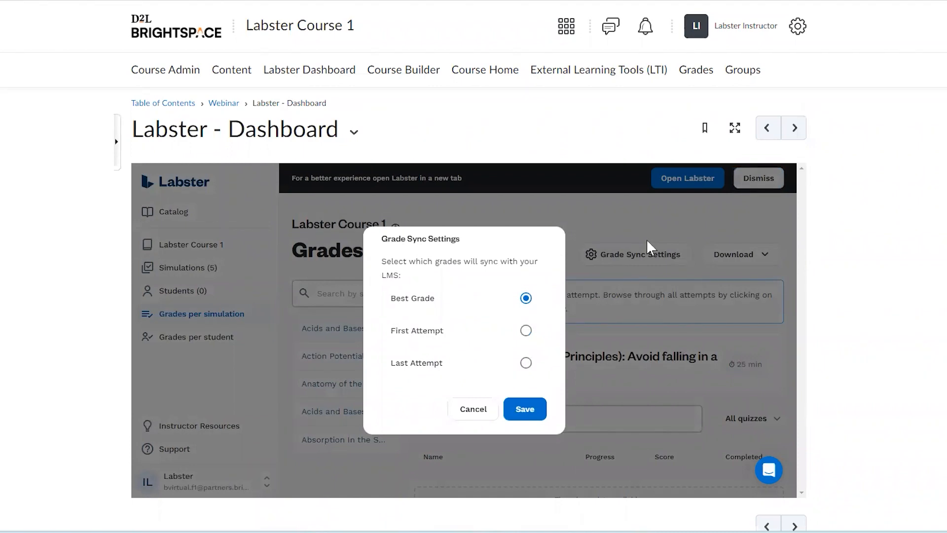
{"action": "left_click", "coordinate": [531, 413]}
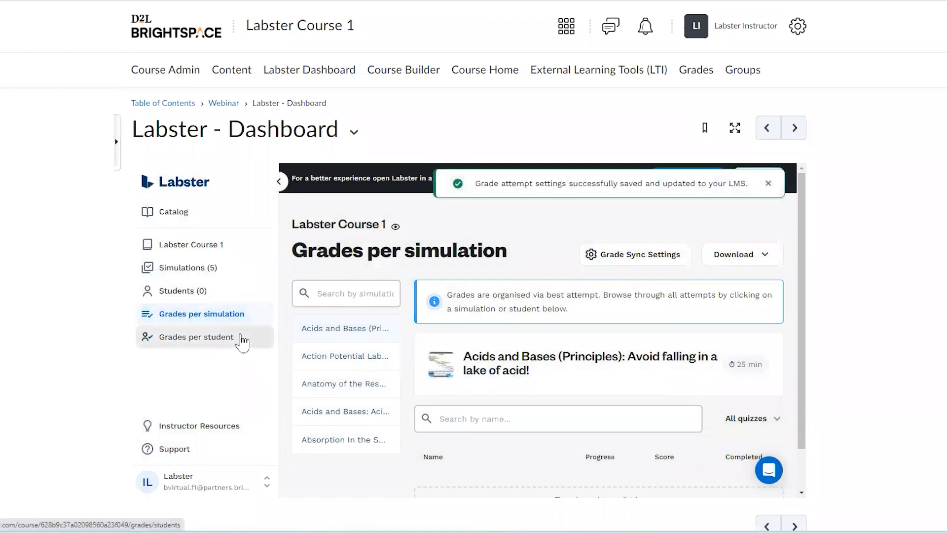
Examine the available grade and engagement data downloads for the course on the Grades per simulation page
{"action": "left_click", "coordinate": [766, 256]}
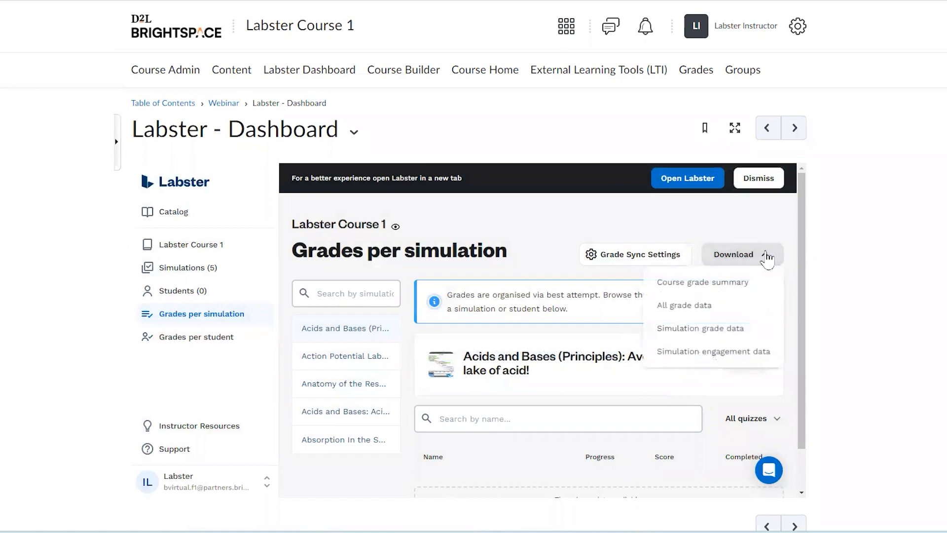
{"action": "left_click", "coordinate": [722, 223]}
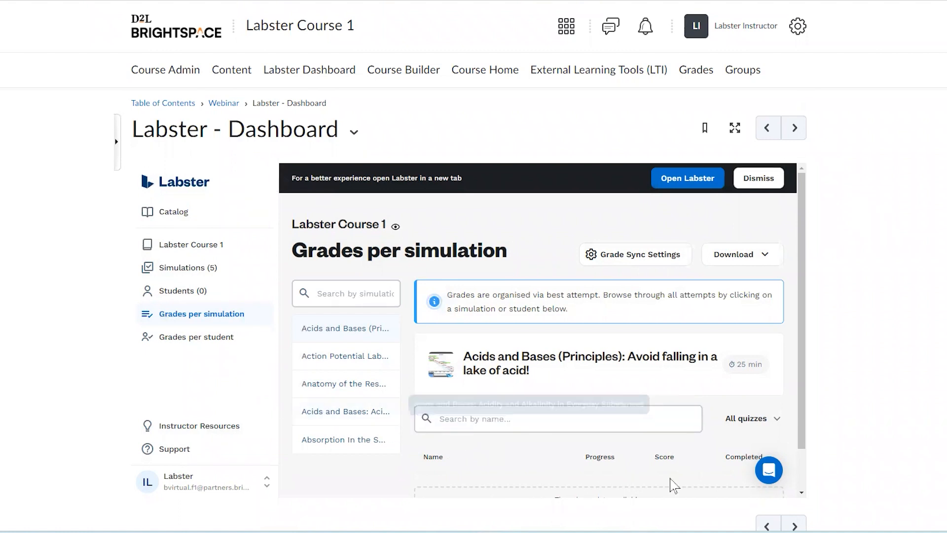
{"action": "left_click", "coordinate": [770, 478]}
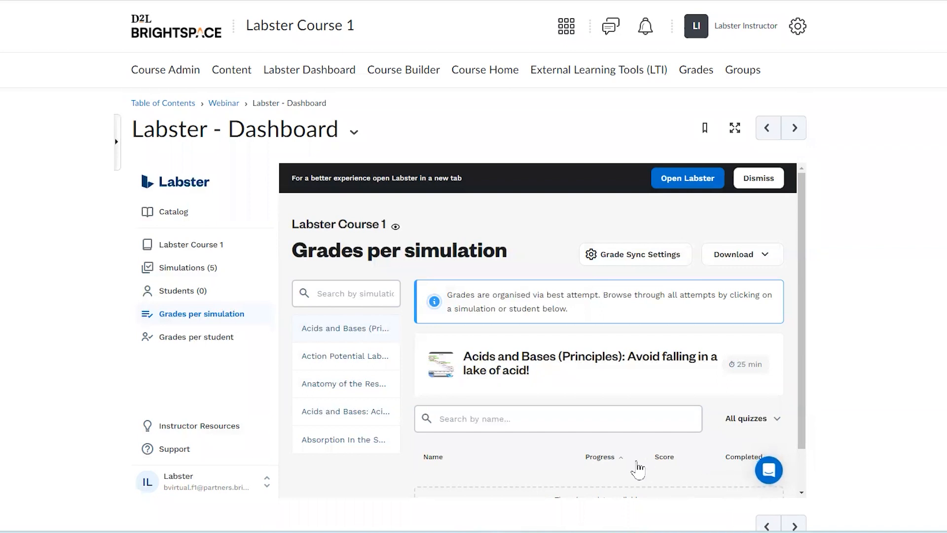